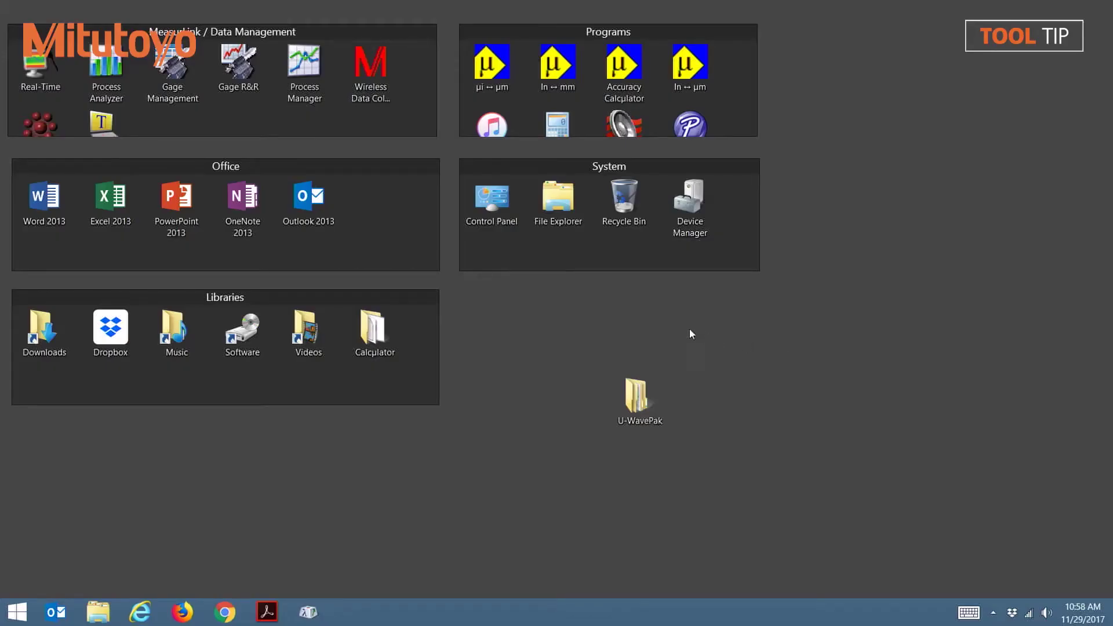
Run Setup.exe from the desktop U-WavePak folder's Setup subfolder
click(645, 389)
double_click(645, 389)
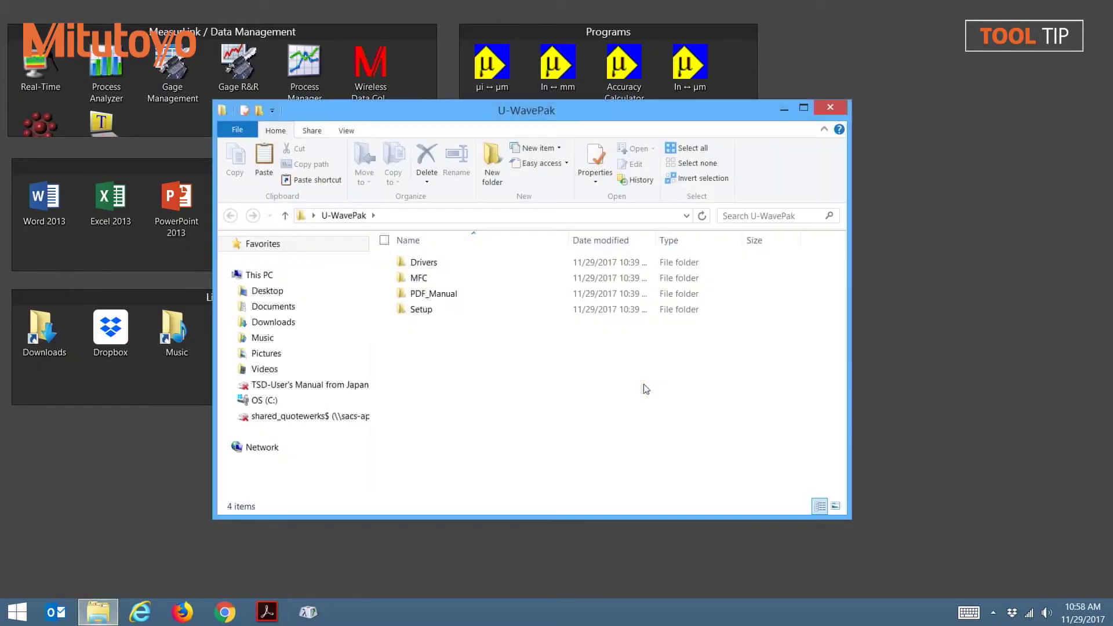
double_click(435, 311)
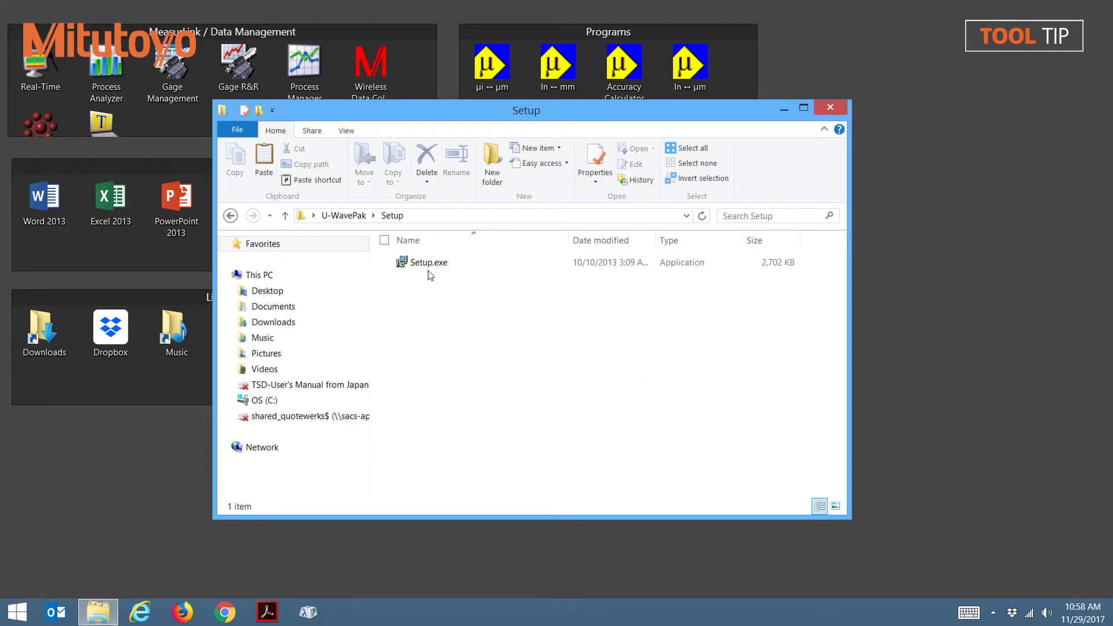
double_click(428, 265)
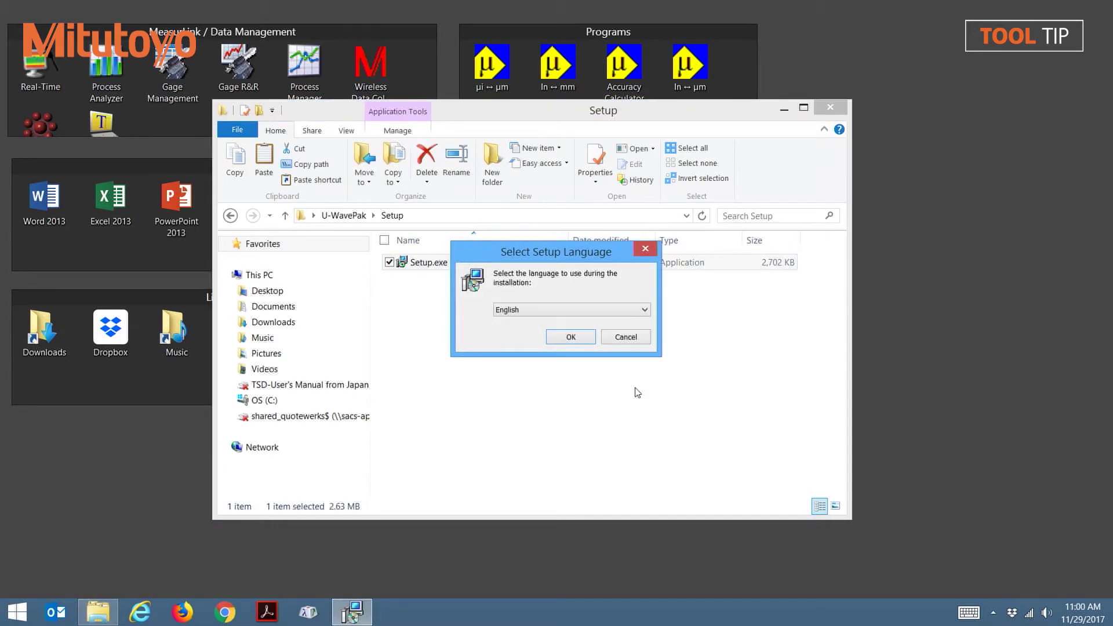
Choose English as the setup language and accept the U-WAVEPAK licence agreement
click(571, 337)
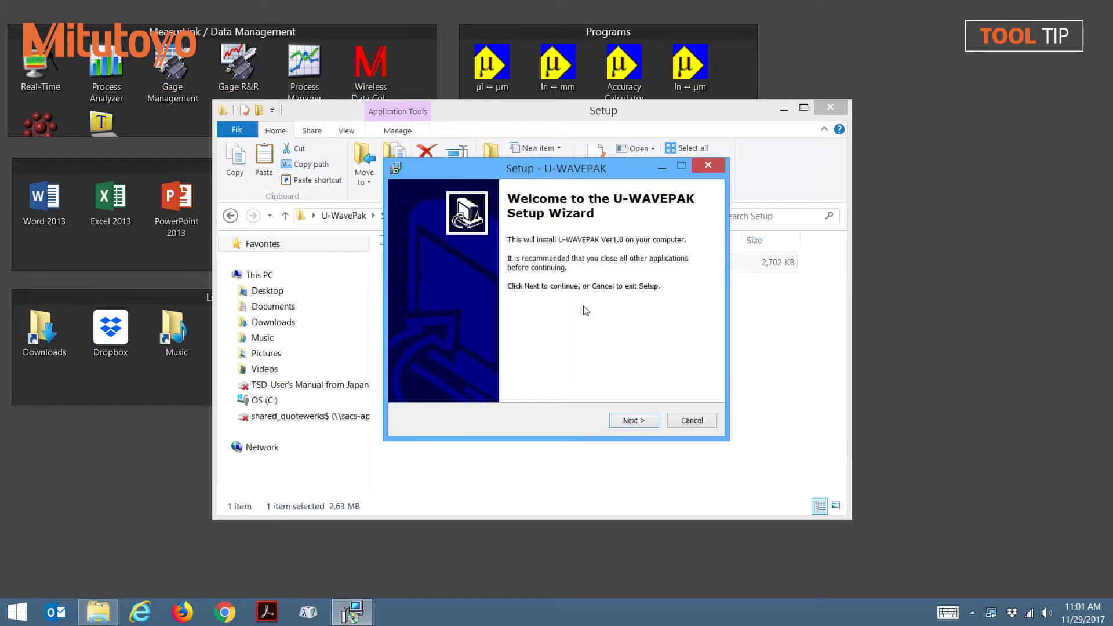
click(632, 422)
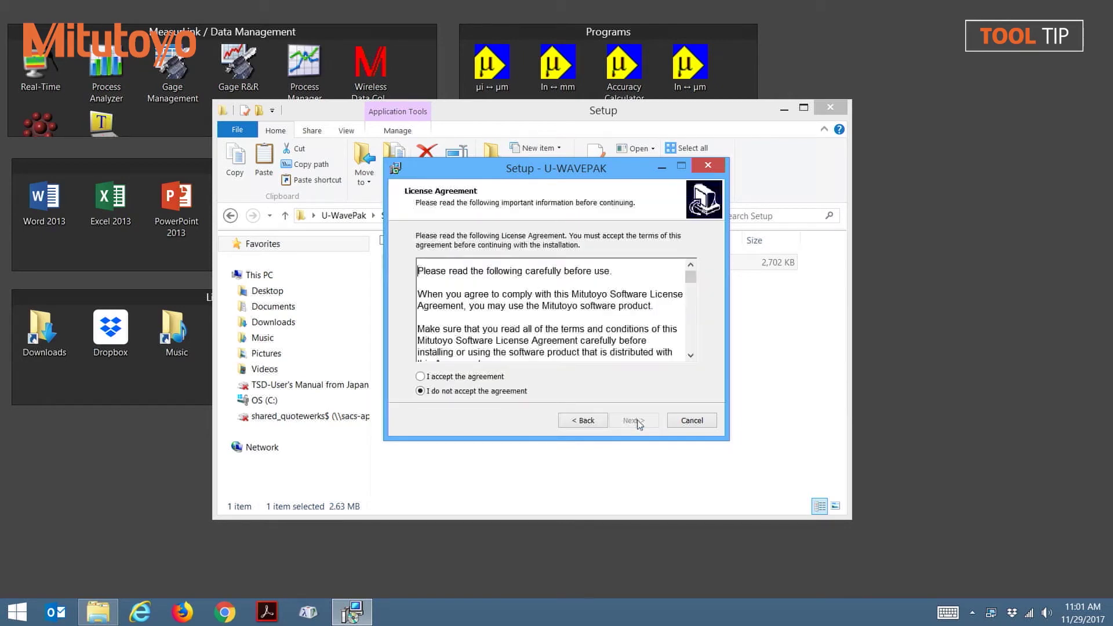
drag(692, 277, 692, 354)
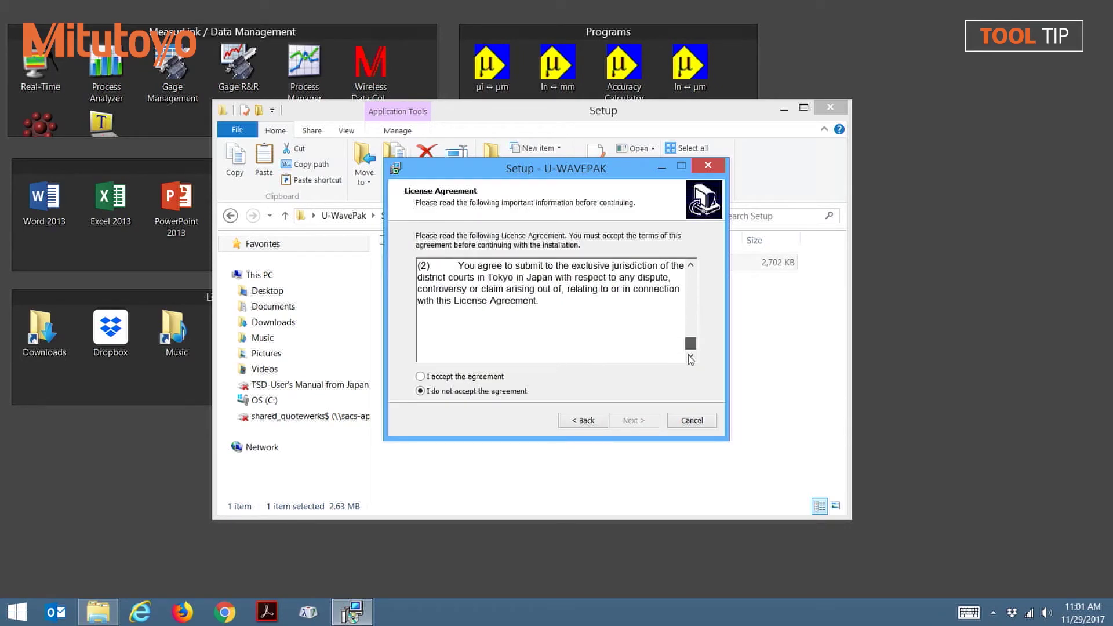
click(423, 378)
click(634, 421)
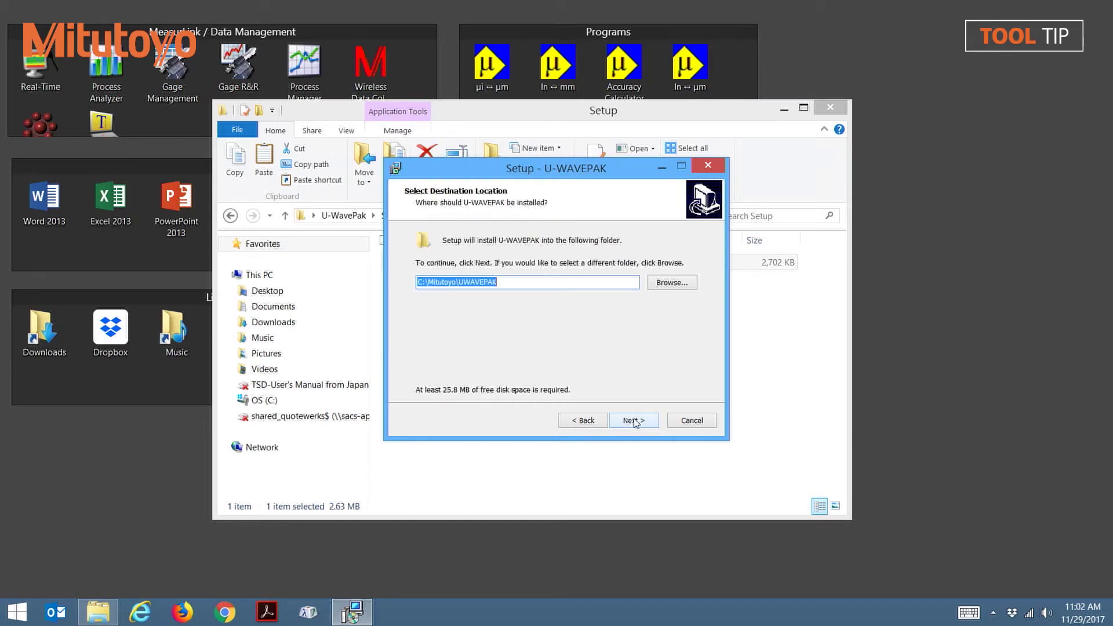
Keep C:\Mitutoyo\UWAVEPAK, the U-WAVEPAK Start Menu folder and the desktop icon
click(634, 420)
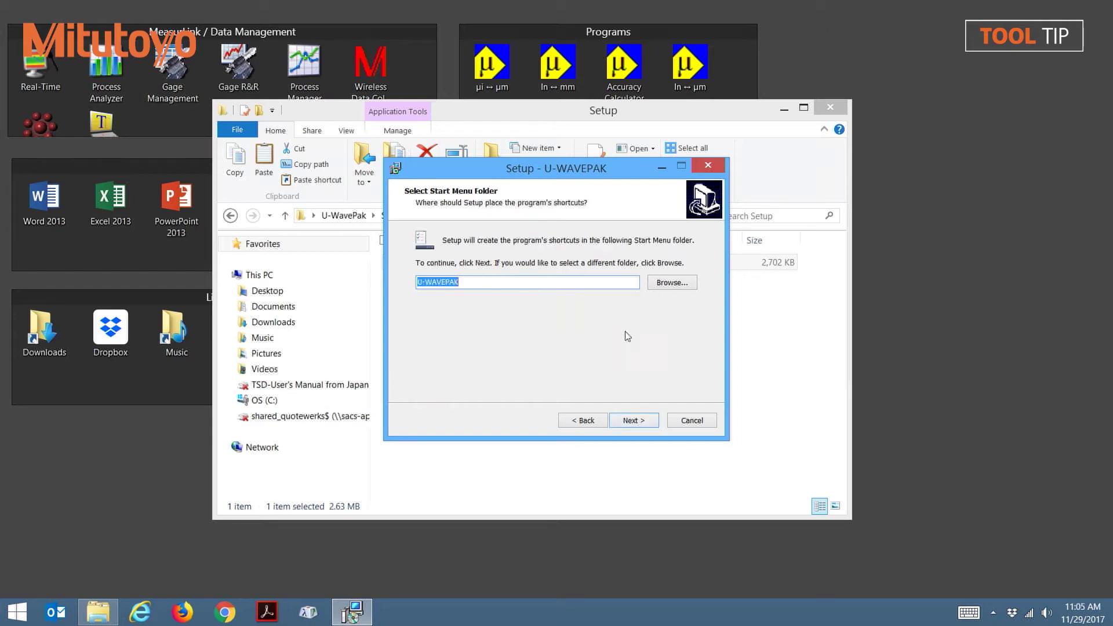
click(648, 422)
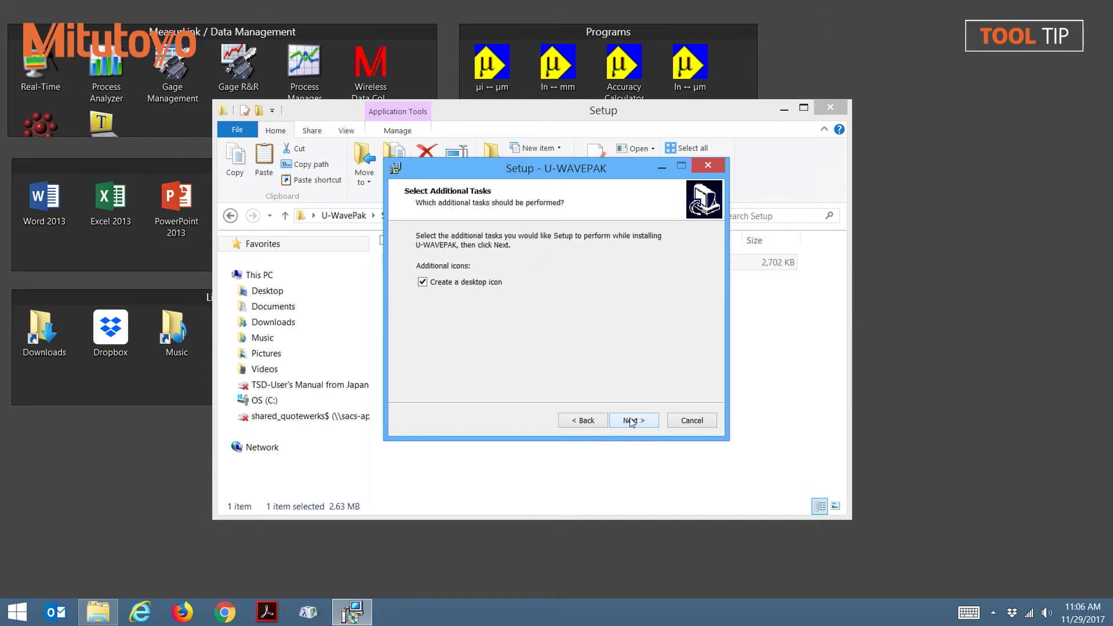
click(632, 421)
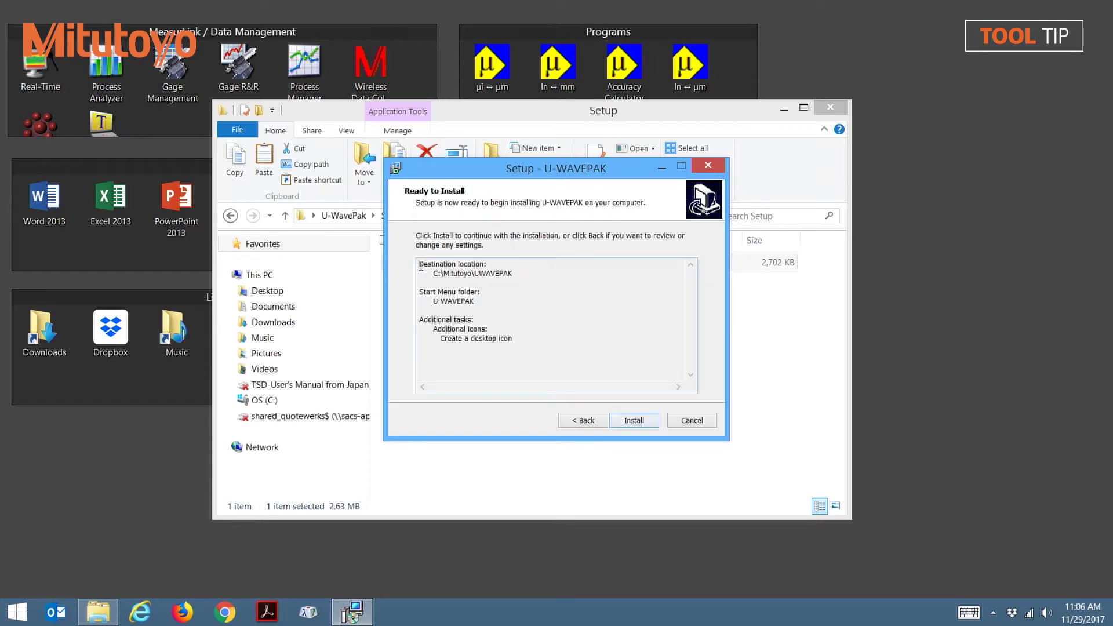
drag(421, 267, 540, 337)
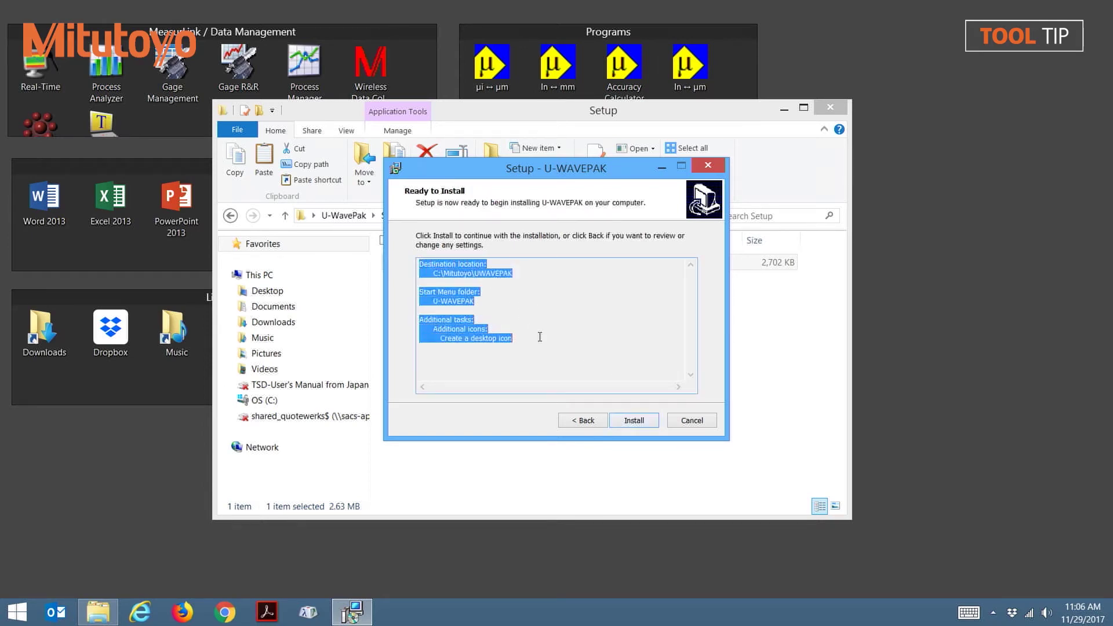
Install U-WAVEPAK, then bring up Device Manager from the desktop
click(654, 420)
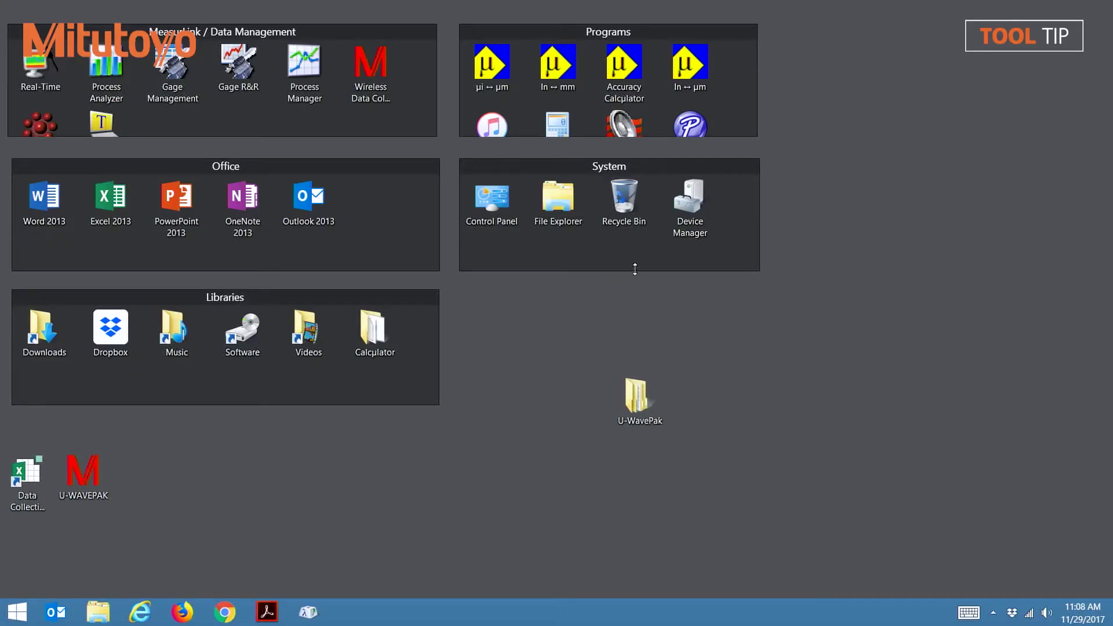
double_click(686, 217)
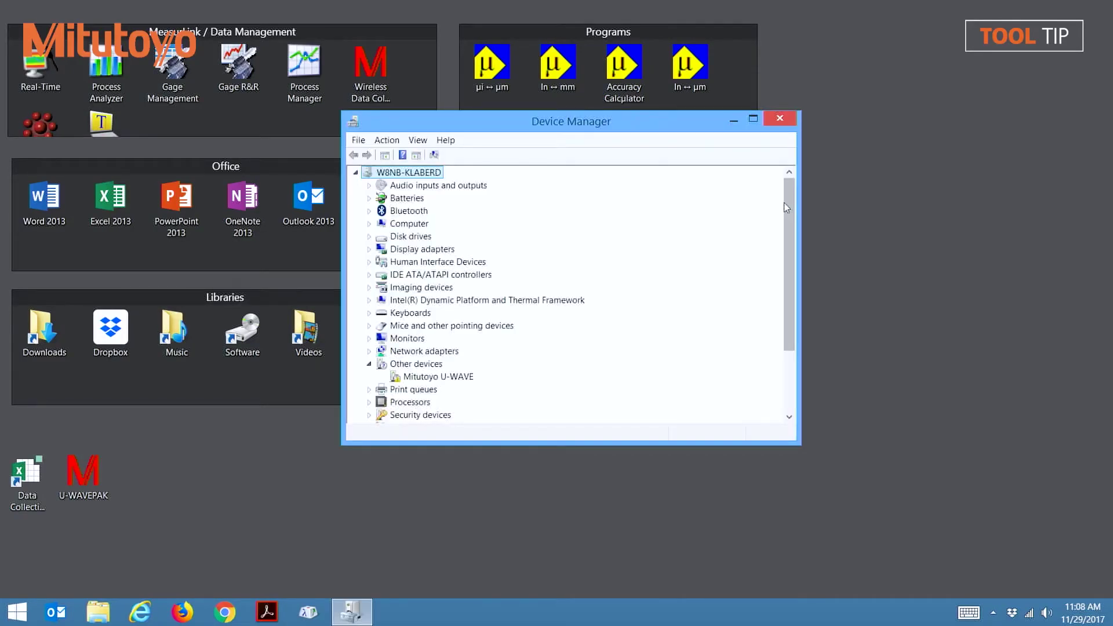
Start a driver update for Mitutoyo U-WAVE under Other devices
click(450, 378)
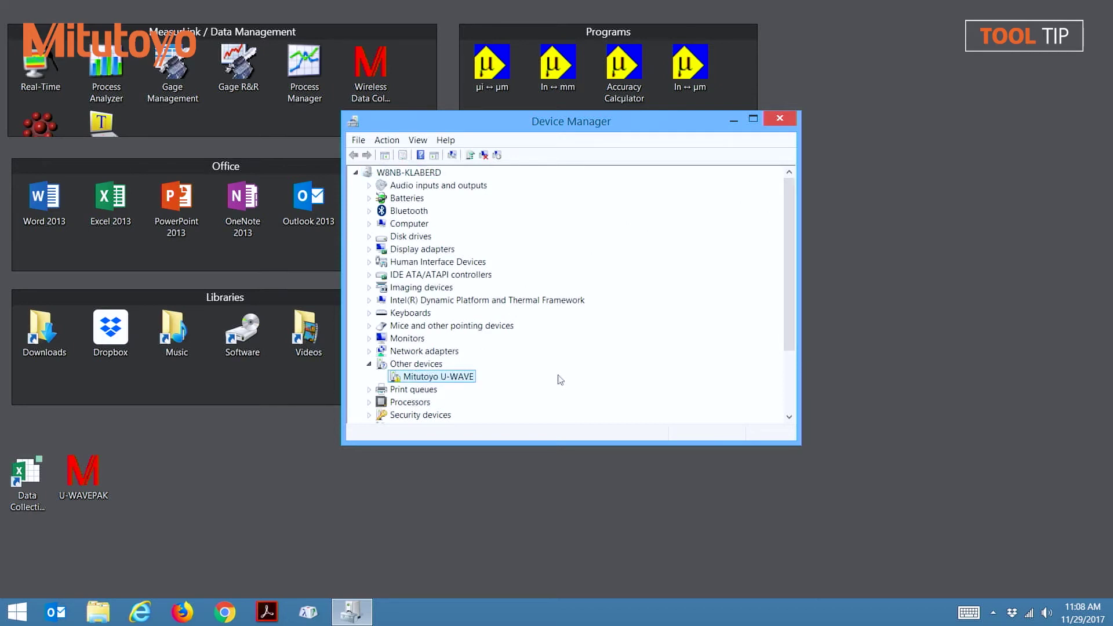
right_click(456, 380)
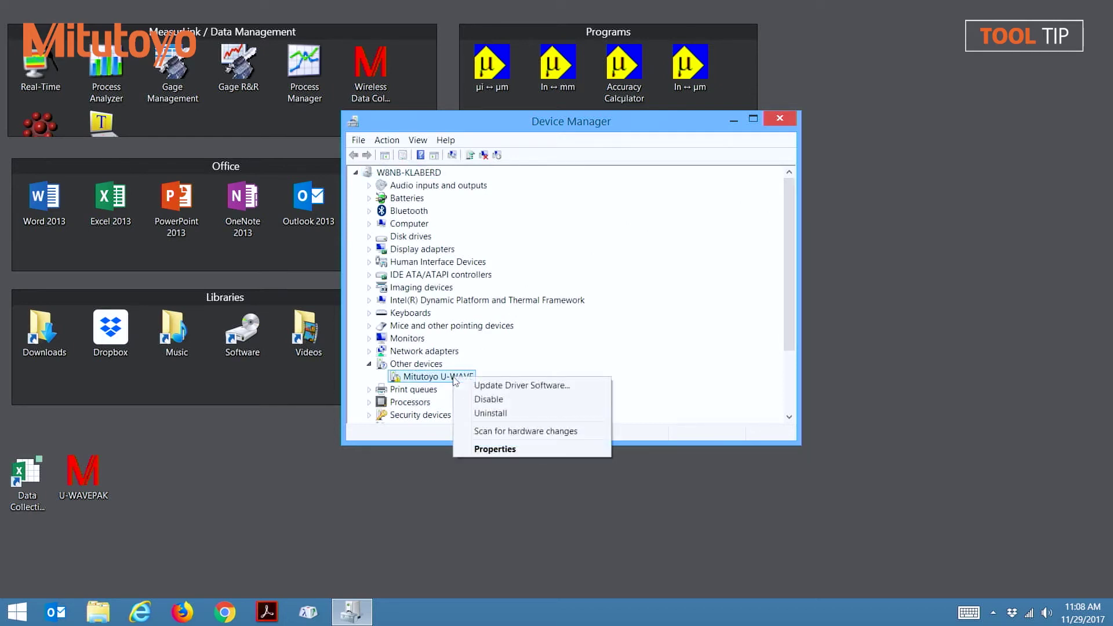
click(500, 387)
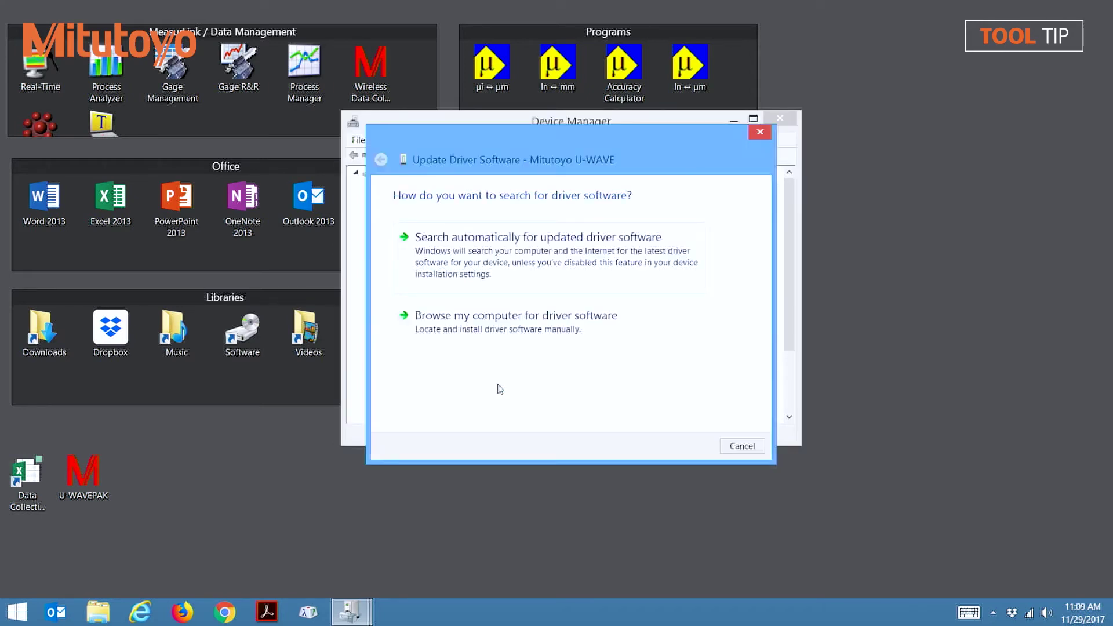
Install the Mitutoyo U-WAVE driver from C:\Mitutoyo\UWAVEPAK and close the finished wizard
click(486, 319)
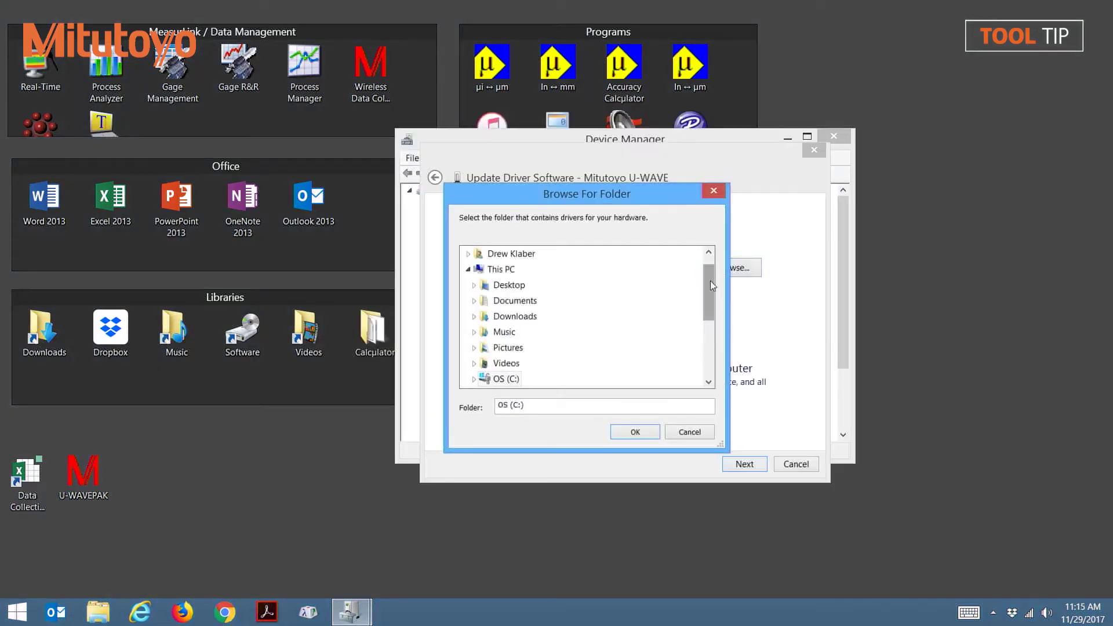
drag(709, 287, 654, 307)
click(474, 317)
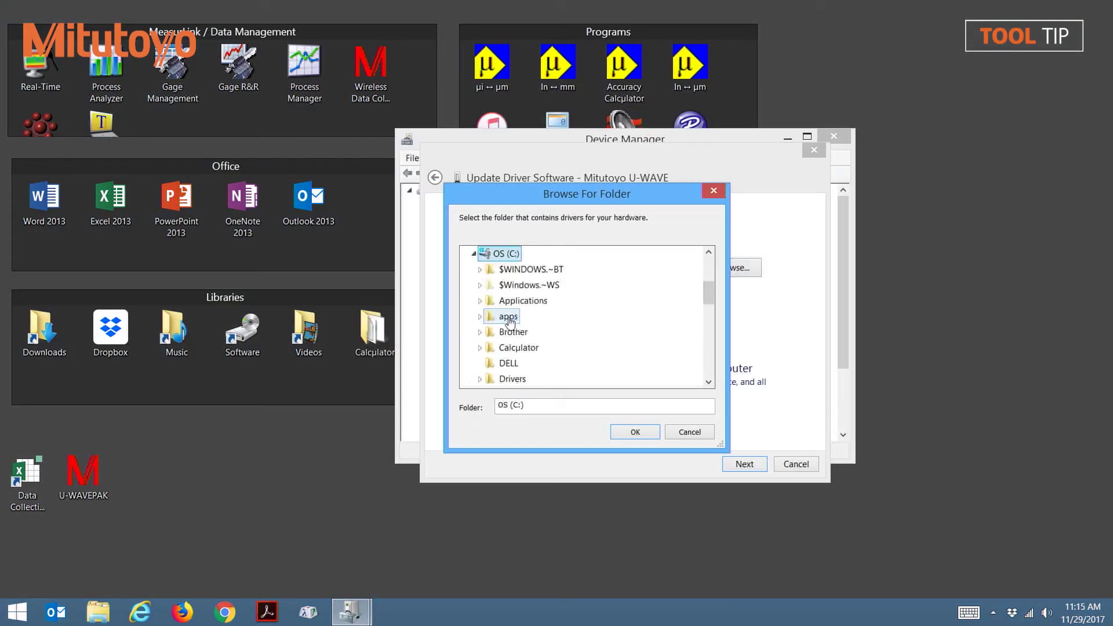
drag(709, 287, 709, 312)
click(515, 318)
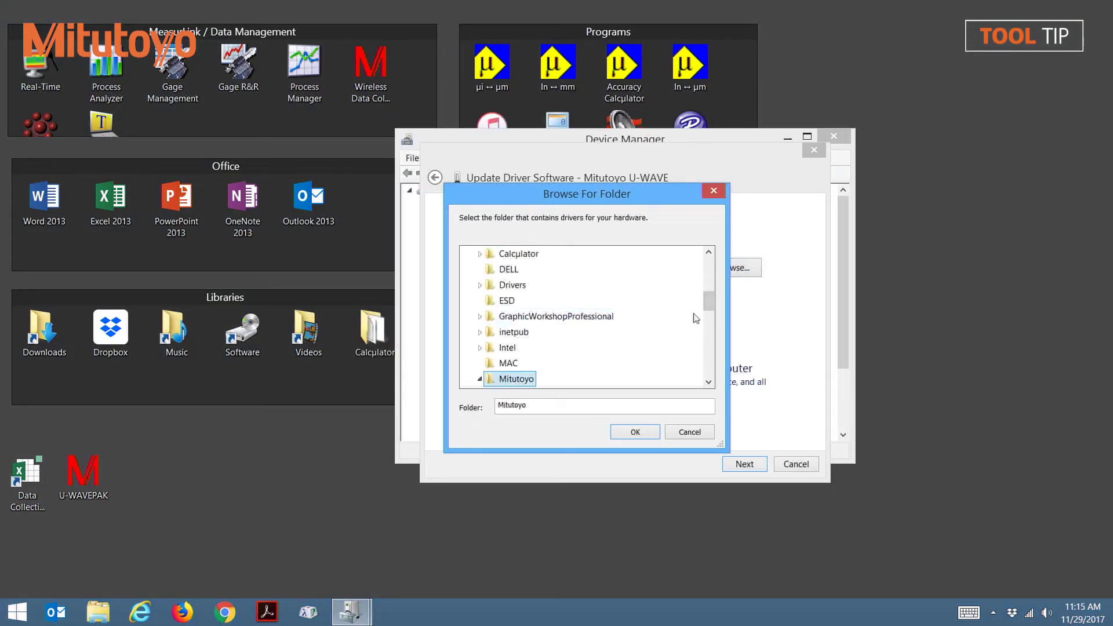
click(525, 316)
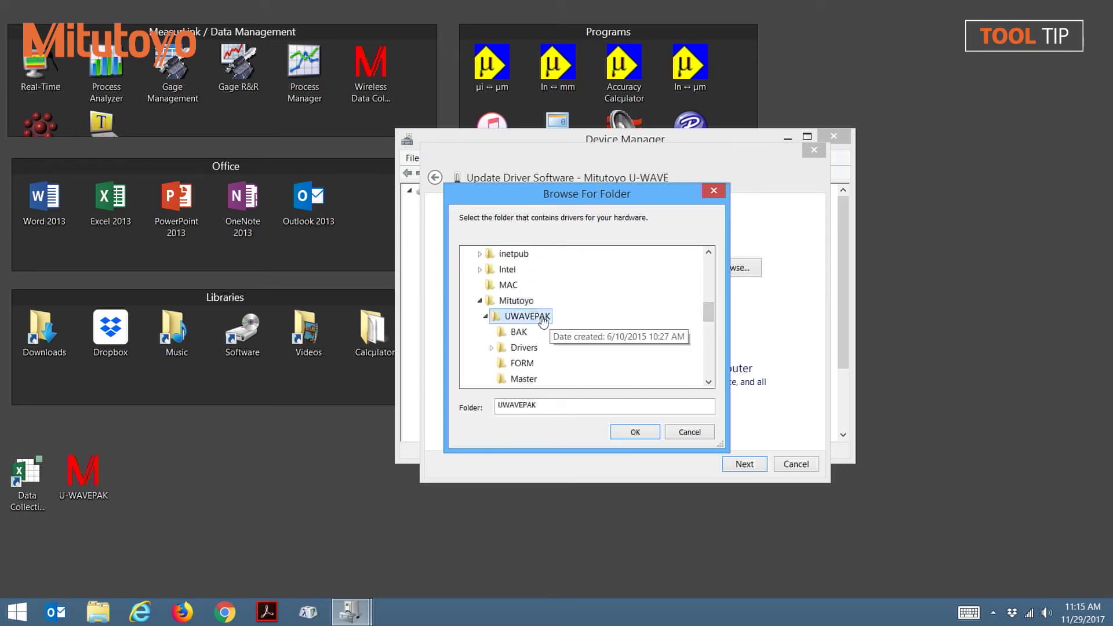
click(636, 432)
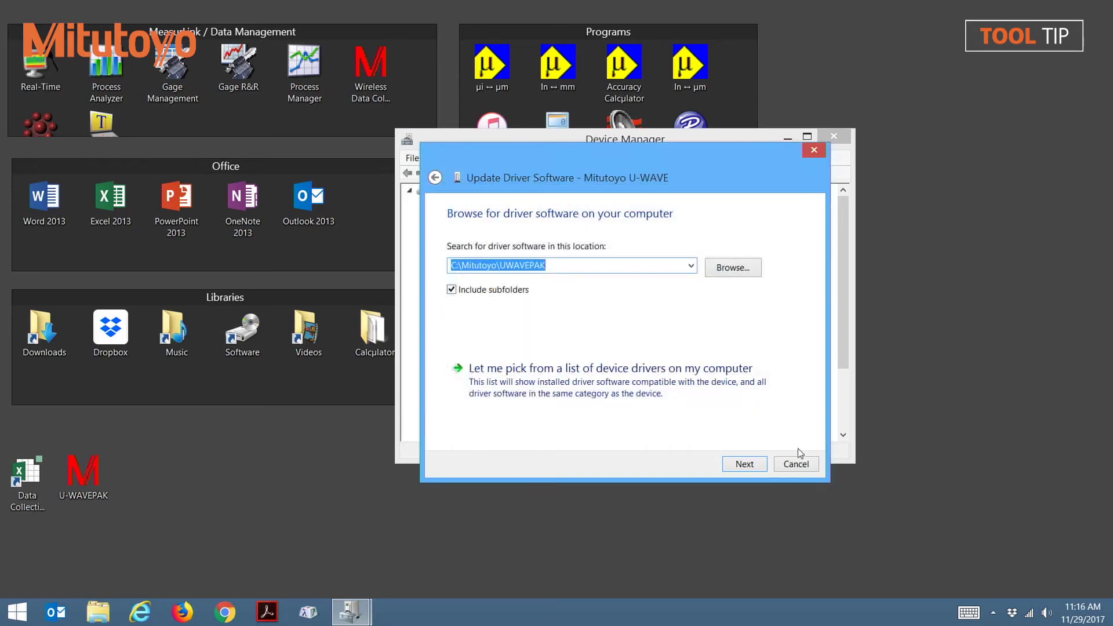
click(745, 464)
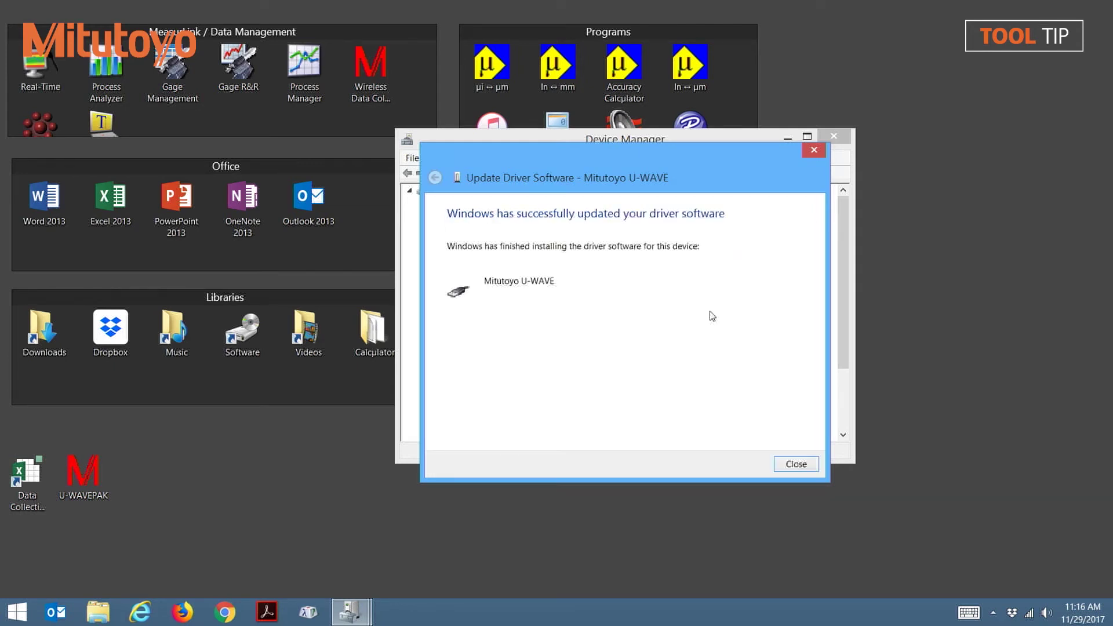
click(796, 465)
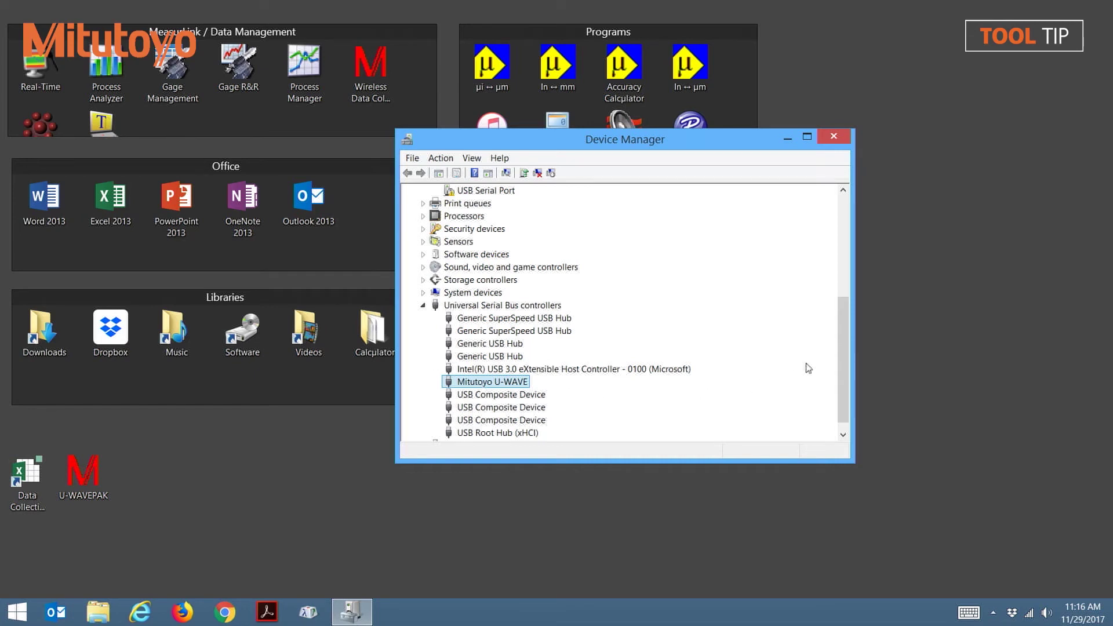
Update the USB Serial Port driver from C:\Mitutoyo\UWAVEPAK, making it Mitutoyo U-WAVE (COM4)
drag(844, 353, 797, 269)
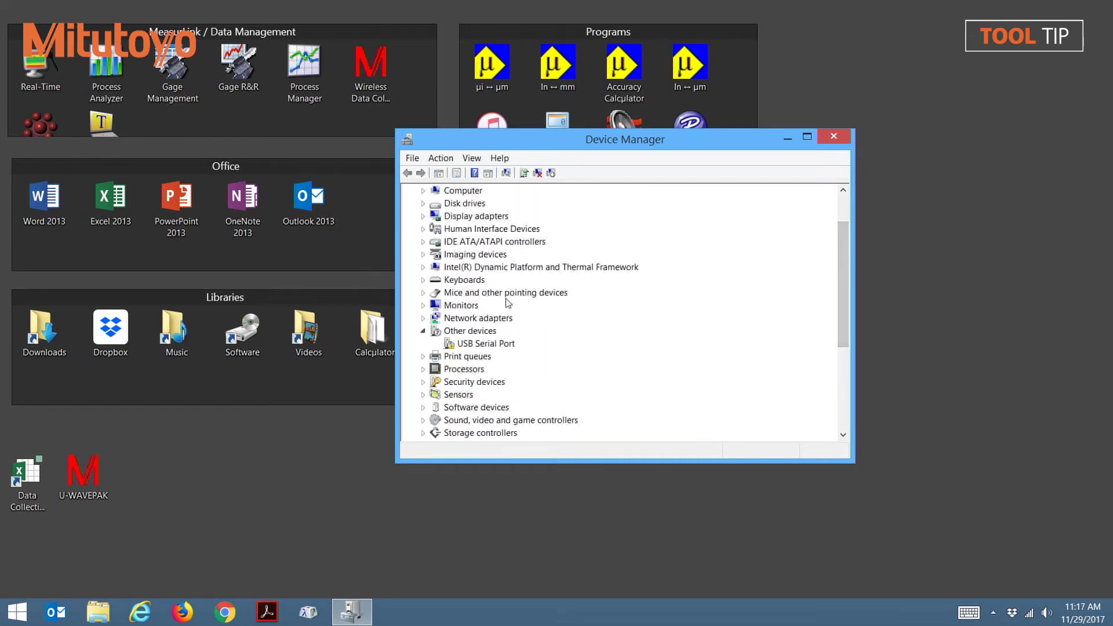
click(490, 348)
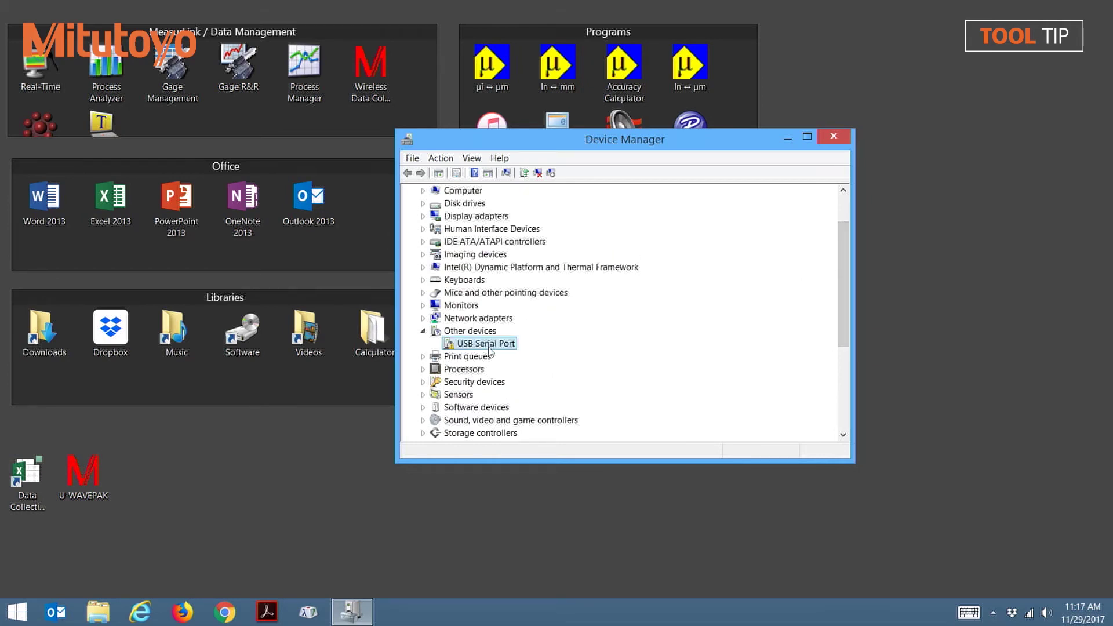
right_click(491, 352)
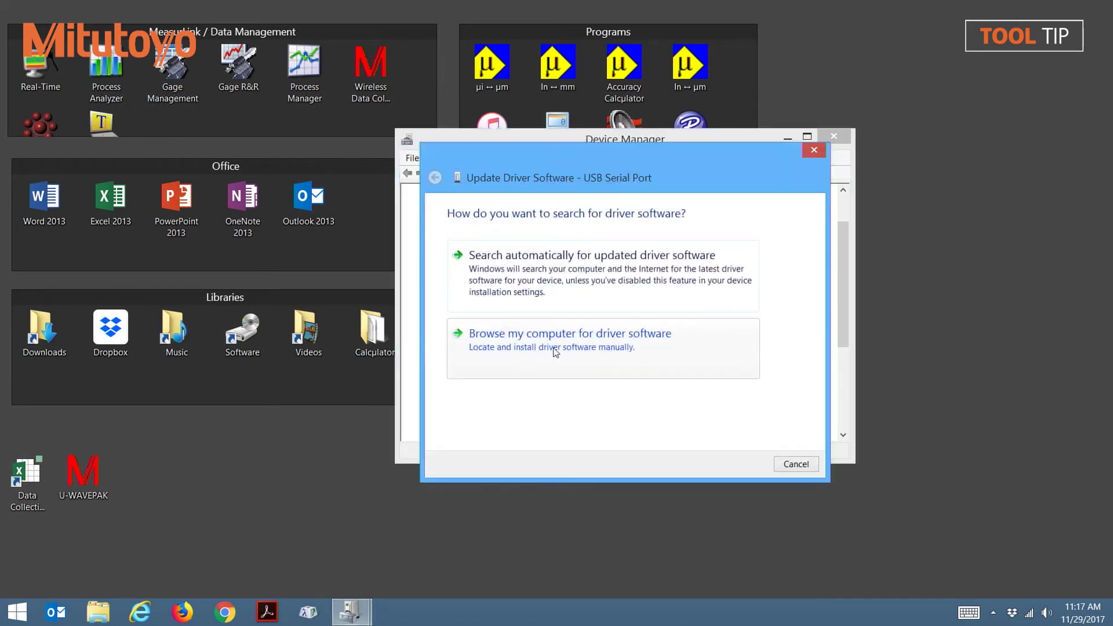
click(555, 348)
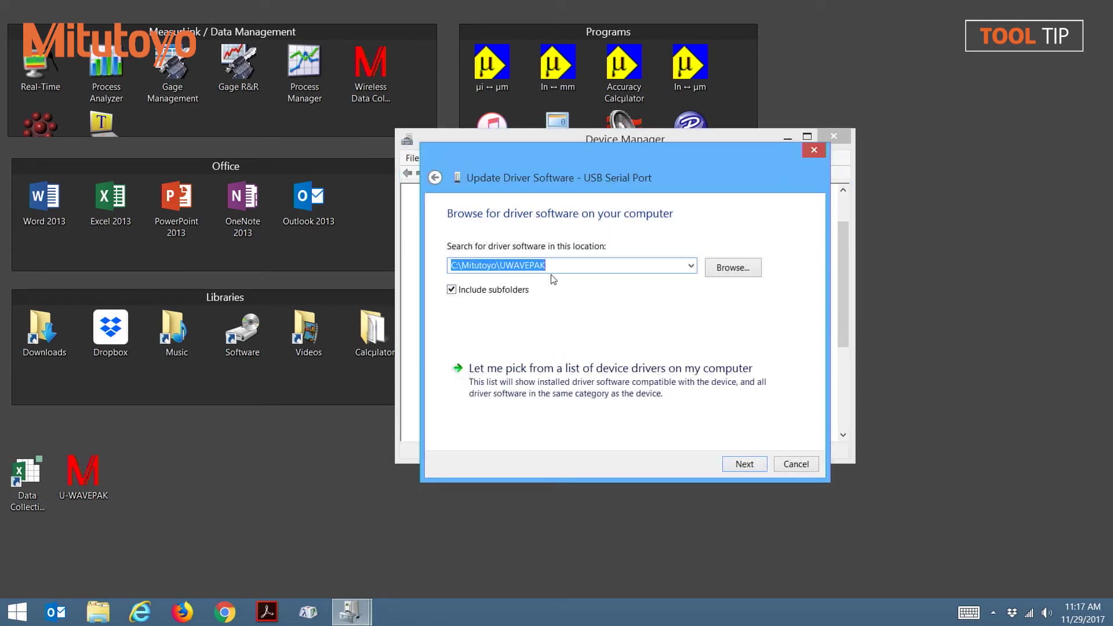
drag(560, 265, 446, 265)
click(761, 463)
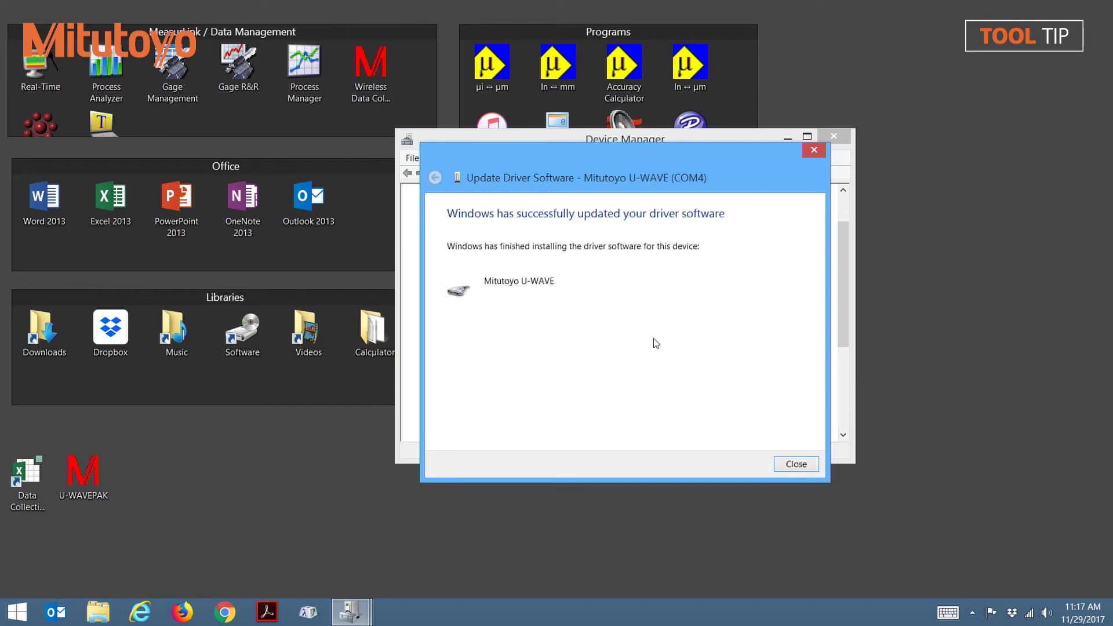
click(809, 465)
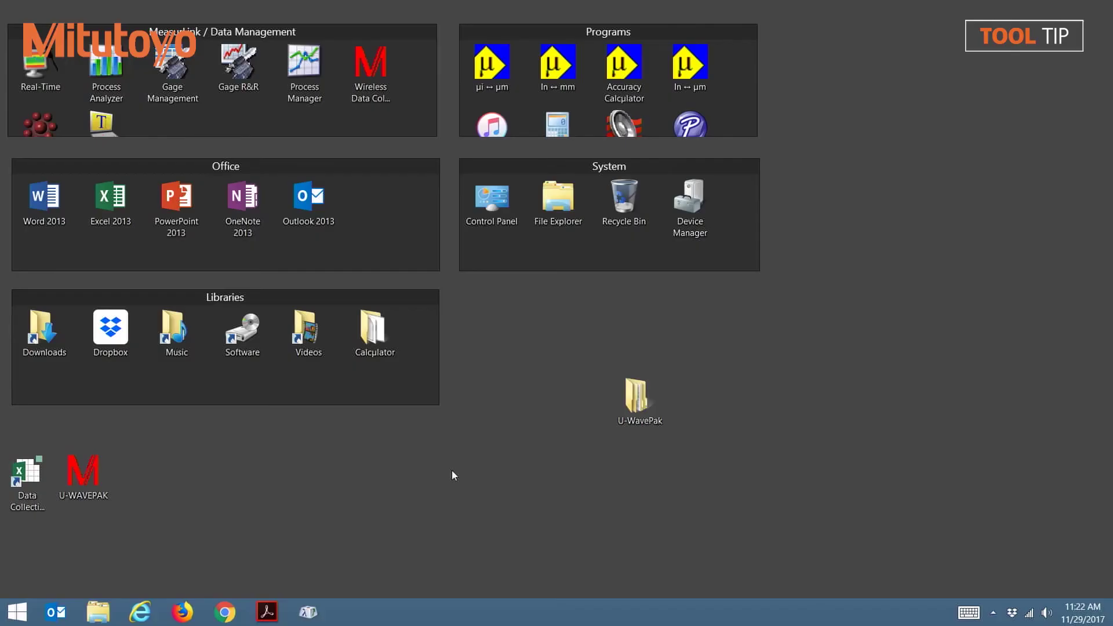
Launch U-WAVEPAK, start Setup, and agree to set up the detected U-WAVE-R
click(94, 471)
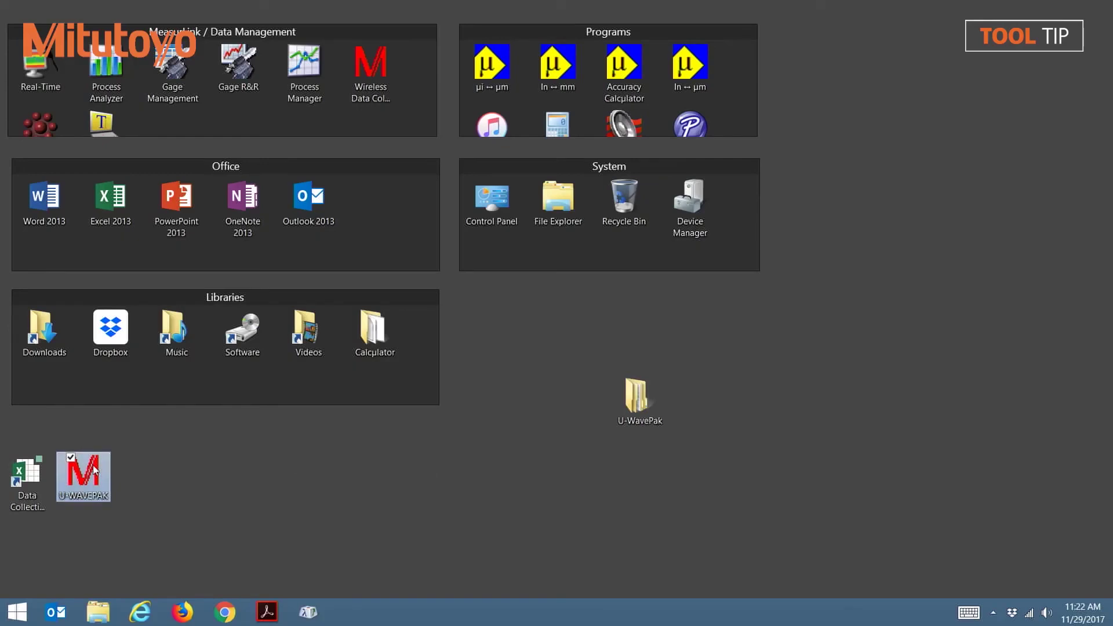
double_click(94, 471)
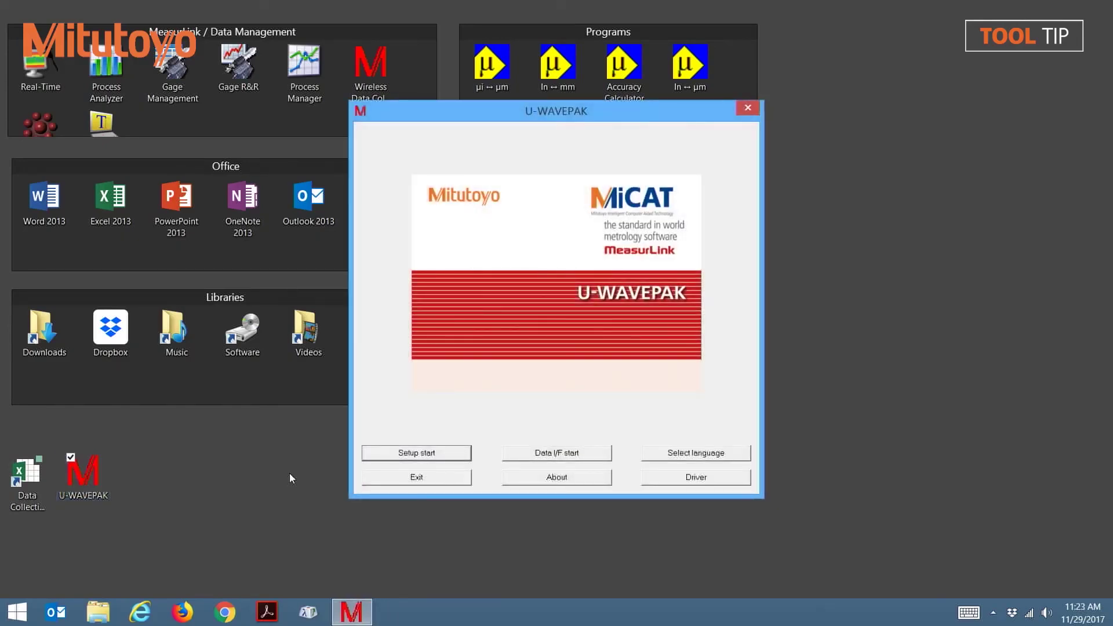
click(436, 456)
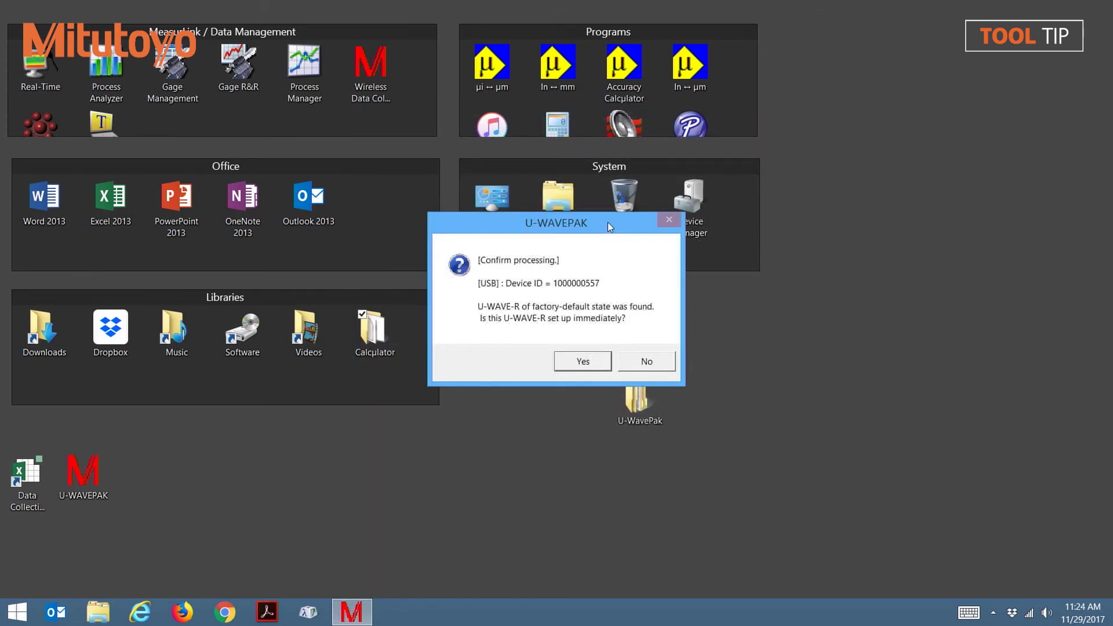
click(592, 366)
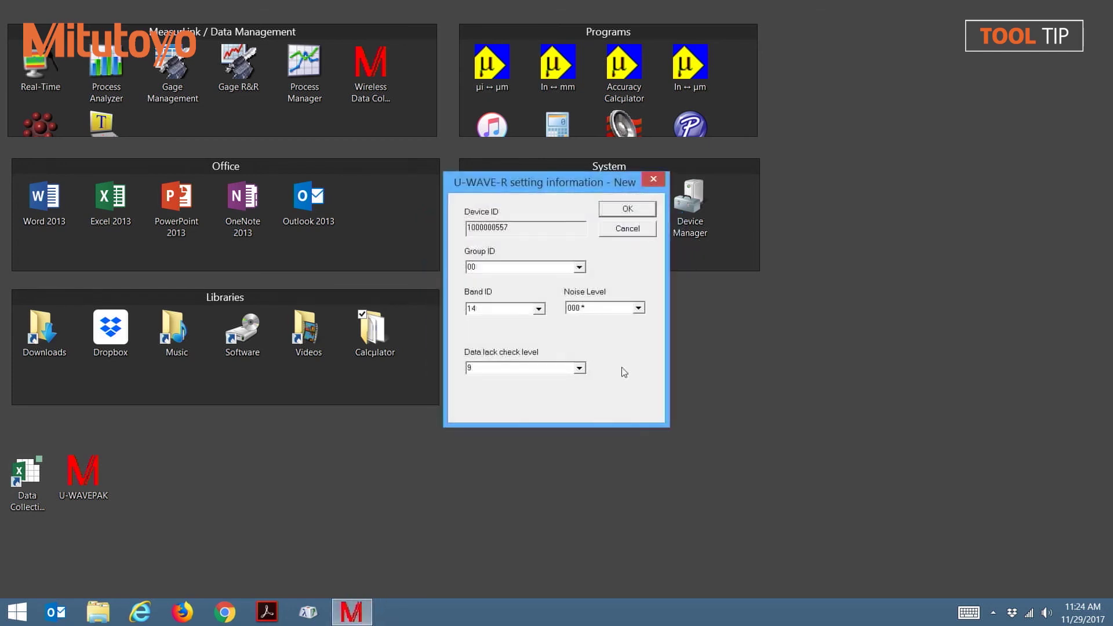
Accept Group ID 00 and Band ID 14 and send them to the U-WAVE-R
click(641, 212)
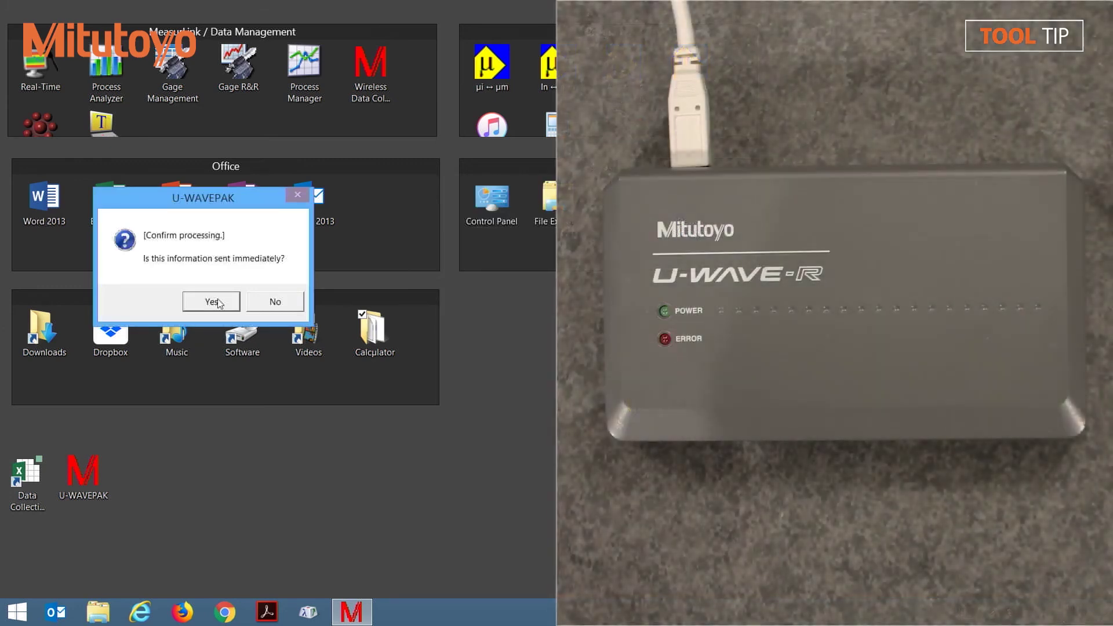
click(212, 301)
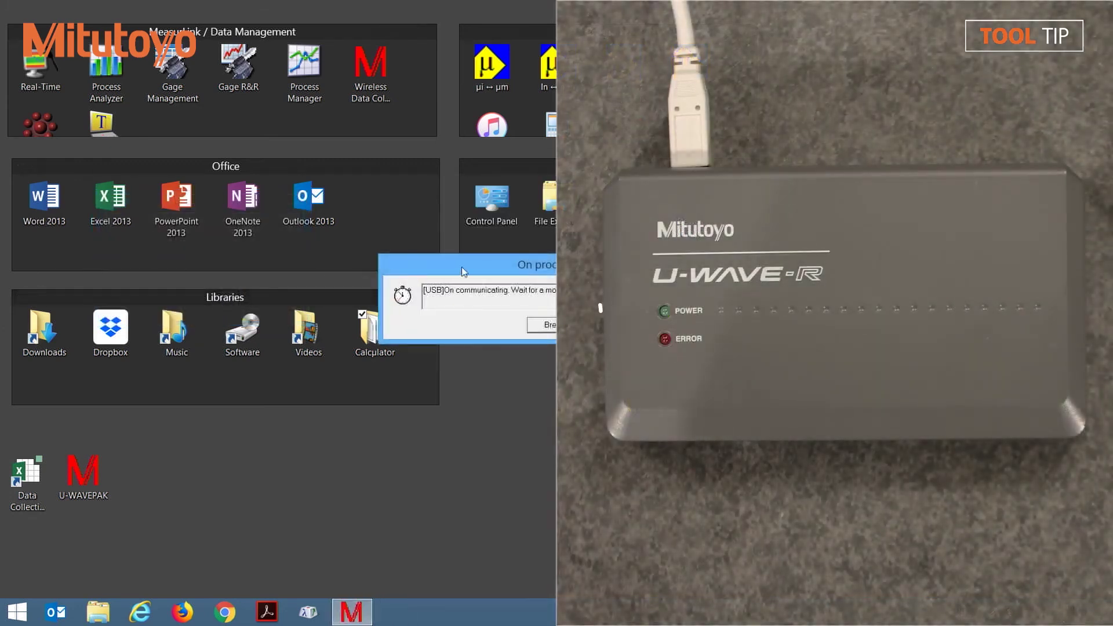